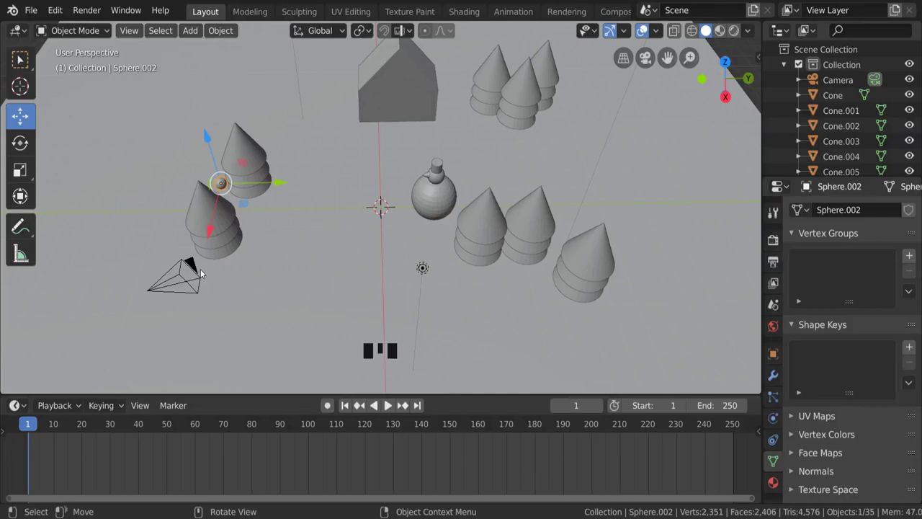
Try moving the snowball along Y to the snowman at frame 50 without keyframes, and bring it back between the trees at frame 1
{"action": "mouse_move", "coordinate": [276, 183]}
{"action": "left_mouse_down"}
{"action": "mouse_move", "coordinate": [520, 191]}
{"action": "mouse_move", "coordinate": [274, 184]}
{"action": "mouse_move", "coordinate": [285, 191]}
{"action": "left_mouse_up"}
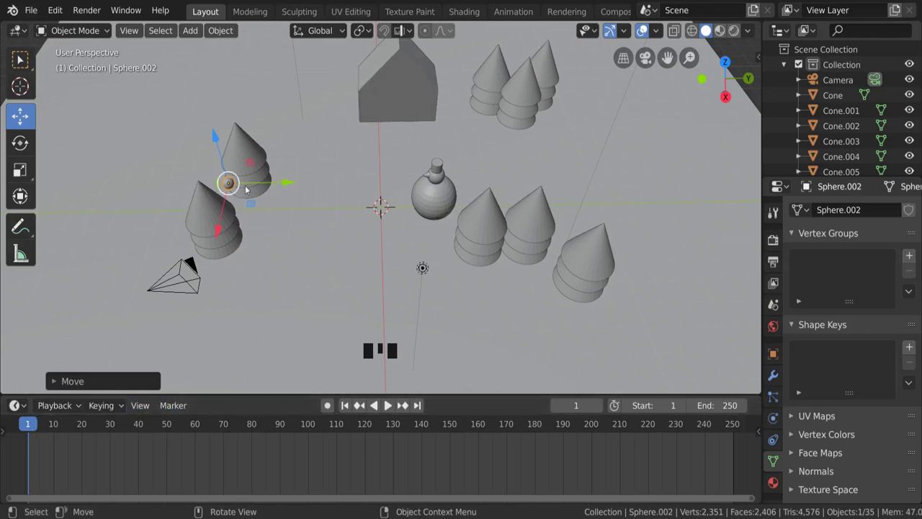
{"action": "left_click", "coordinate": [167, 424]}
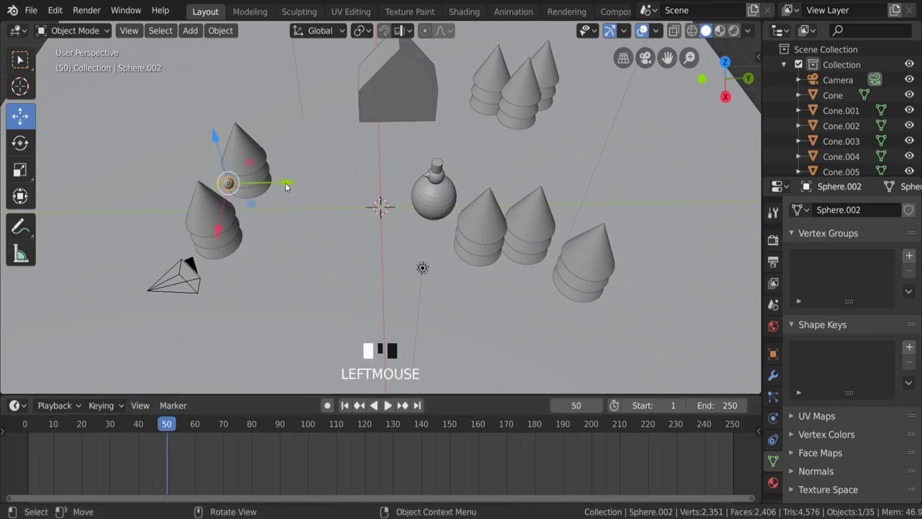
{"action": "left_click_drag", "start_coordinate": [287, 186], "coordinate": [478, 181]}
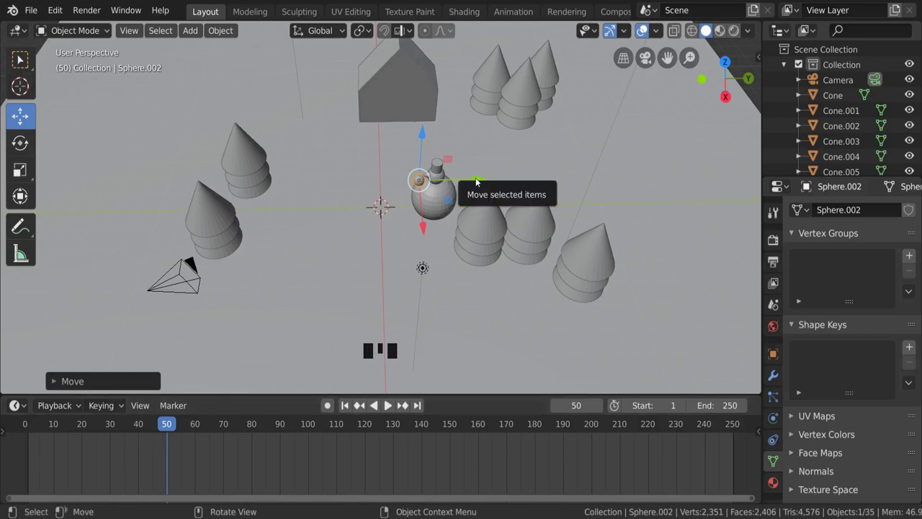
{"action": "left_click_drag", "start_coordinate": [472, 179], "coordinate": [258, 188]}
{"action": "left_click", "coordinate": [44, 433]}
{"action": "key", "text": "Escape"}
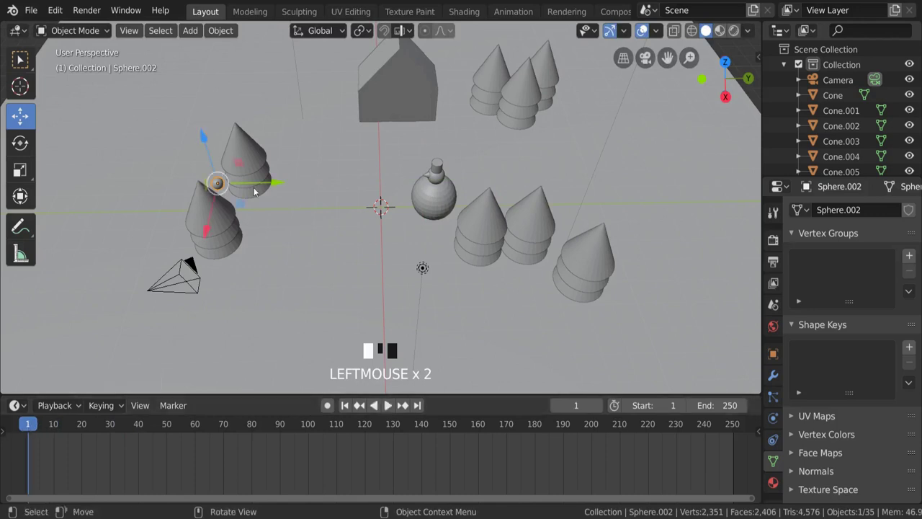
Switch the viewport to rendered shading and insert a LocRotScale keyframe for the snowball at frame 1
{"action": "left_click", "coordinate": [735, 30]}
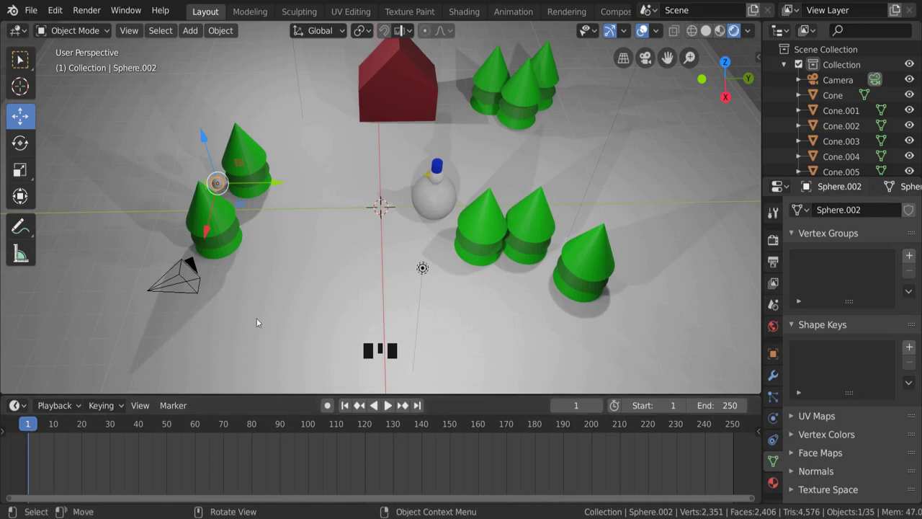
{"action": "key", "text": "i"}
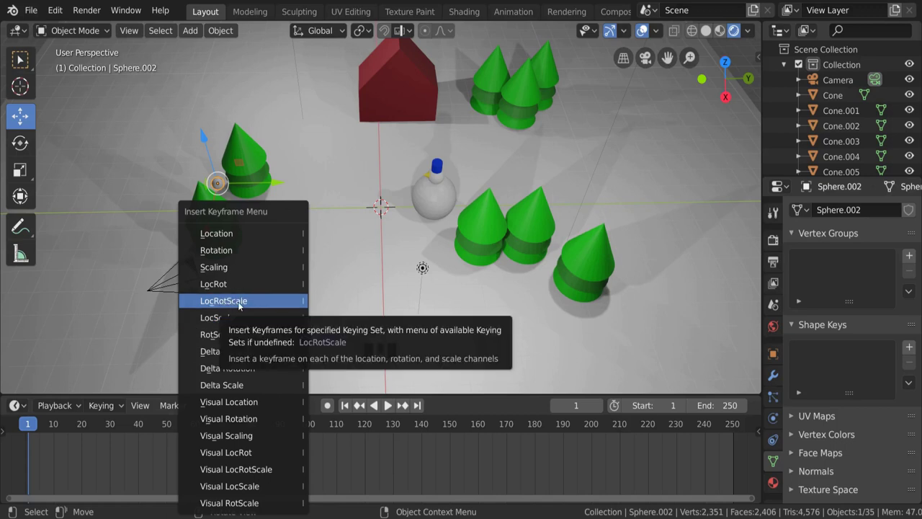
{"action": "left_click", "coordinate": [238, 301]}
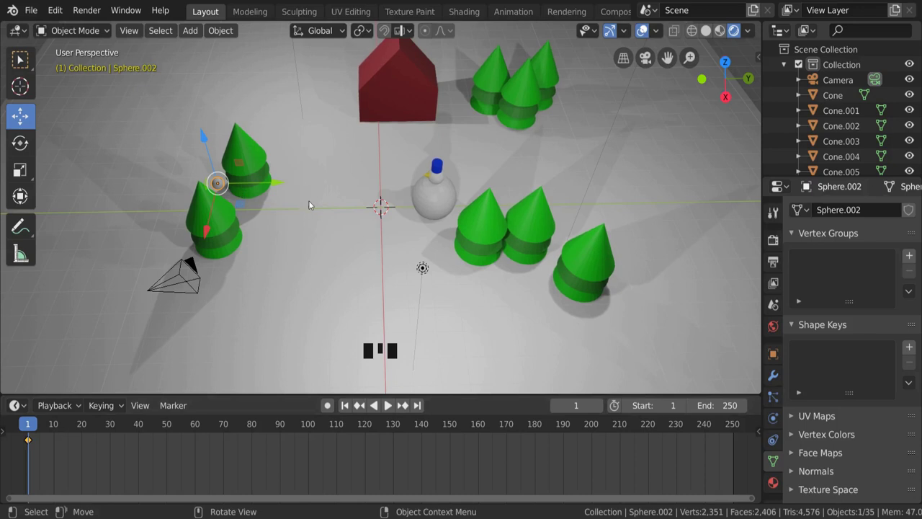
At frame 48, move the snowball along Y to the snowman's head and insert a LocRotScale keyframe
{"action": "left_click", "coordinate": [36, 425]}
{"action": "left_click_drag", "start_coordinate": [36, 425], "coordinate": [165, 429]}
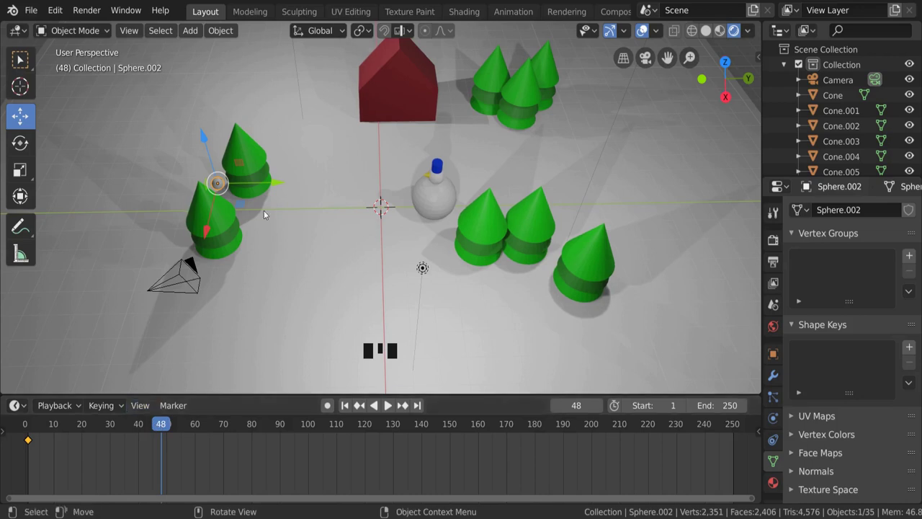
{"action": "left_click_drag", "start_coordinate": [283, 183], "coordinate": [484, 193]}
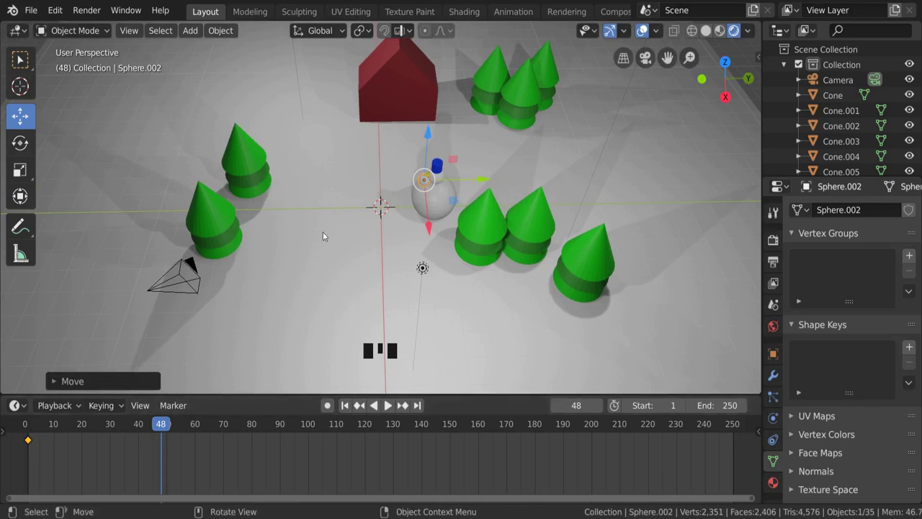
{"action": "key", "text": "i"}
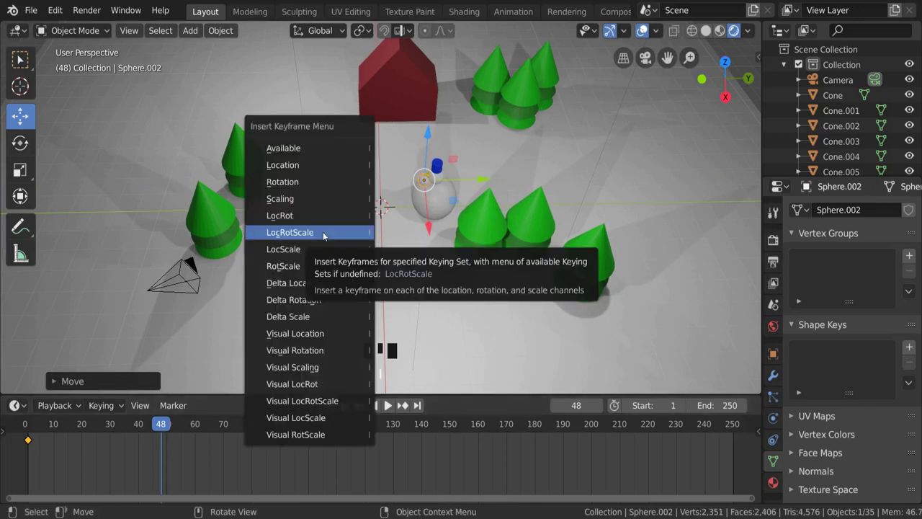
{"action": "left_click", "coordinate": [323, 232]}
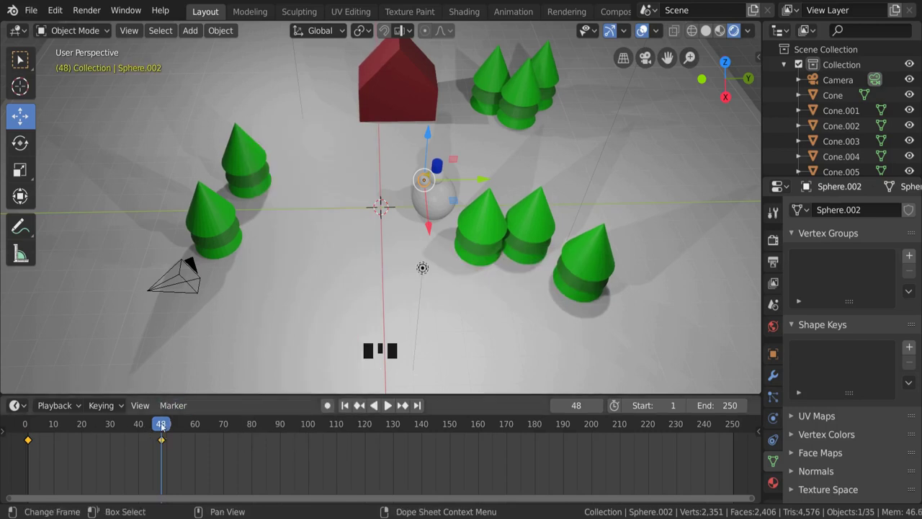
{"action": "left_click_drag", "start_coordinate": [161, 426], "coordinate": [33, 435]}
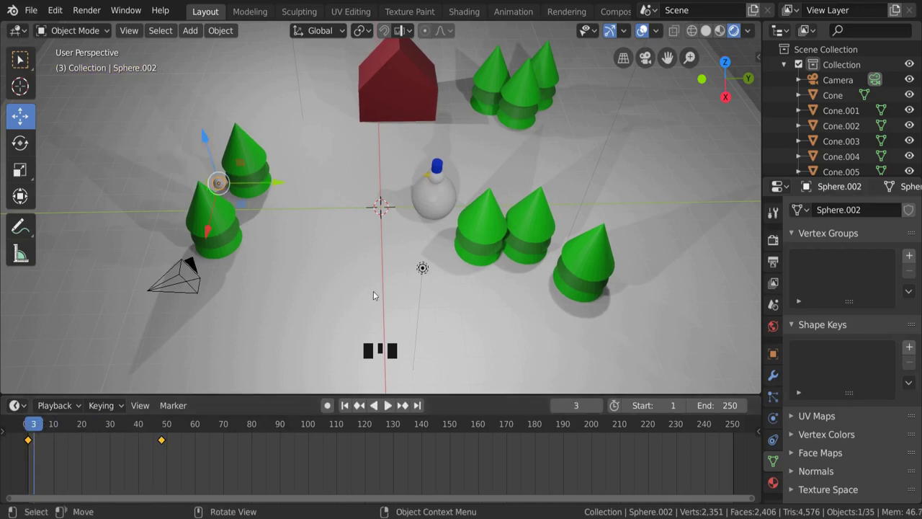
Try to box-select the snowman's head, nose and hat together after picking the parts individually
{"action": "left_click", "coordinate": [439, 179]}
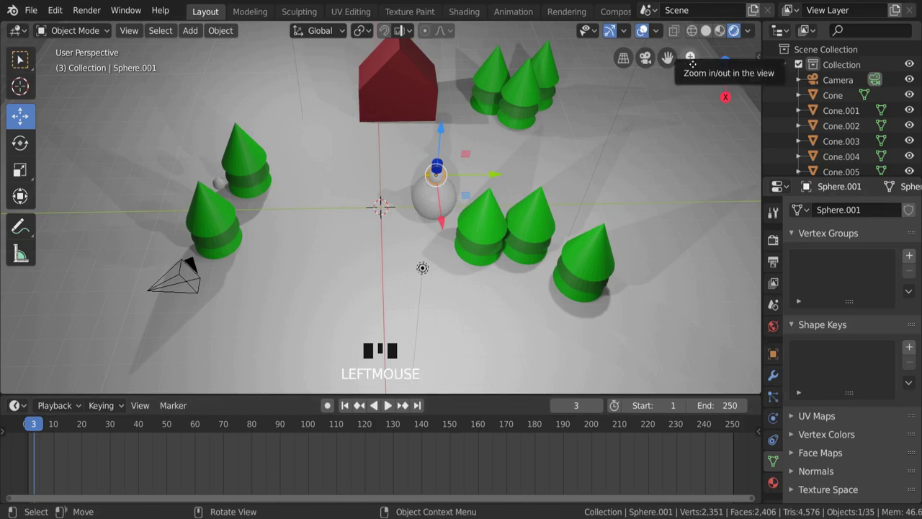
{"action": "left_click_drag", "start_coordinate": [690, 57], "coordinate": [714, 73]}
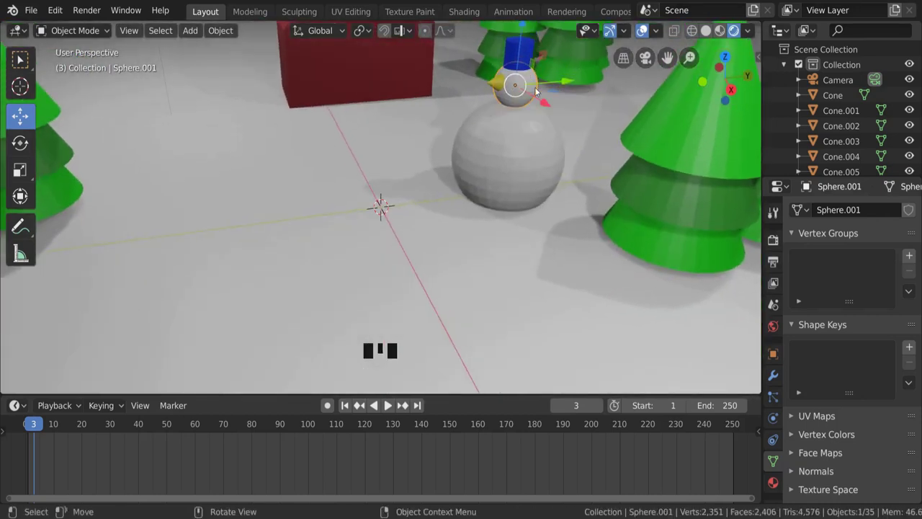
{"action": "left_click", "coordinate": [513, 85]}
{"action": "left_click", "coordinate": [511, 48]}
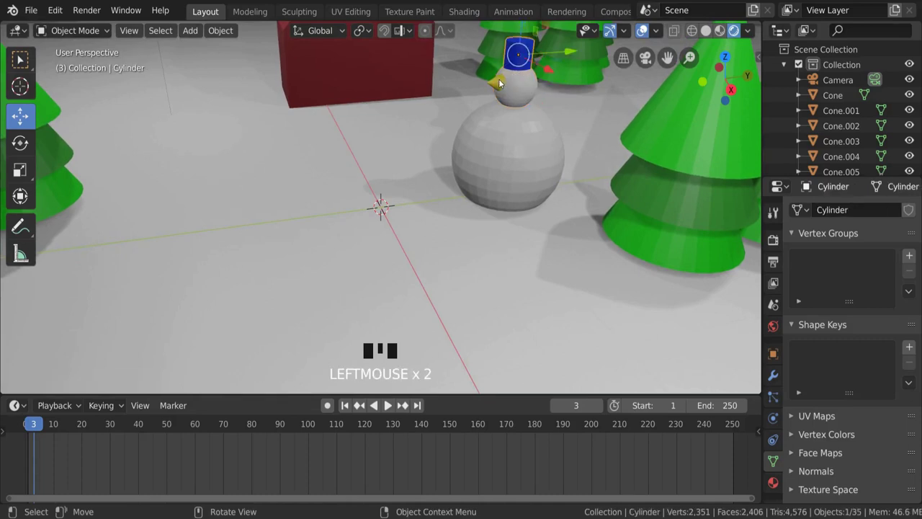
{"action": "left_click", "coordinate": [499, 82]}
{"action": "left_click", "coordinate": [529, 64]}
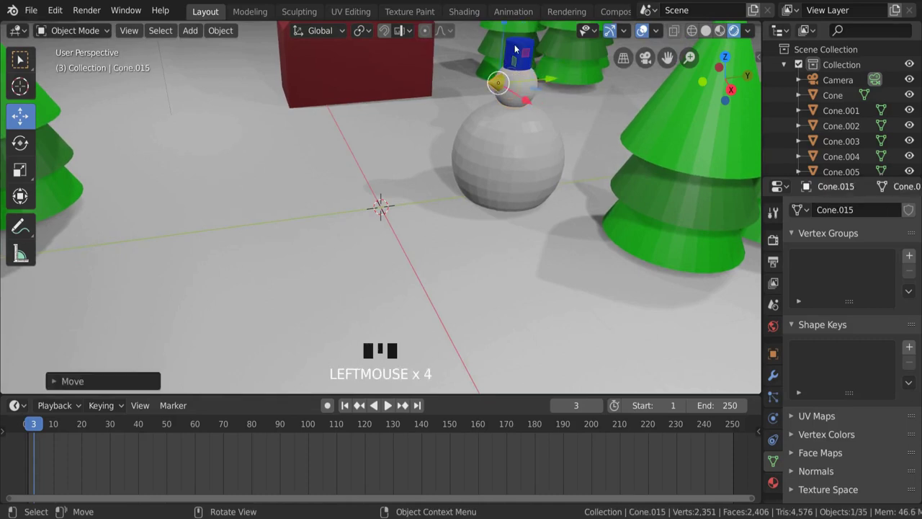
{"action": "left_click", "coordinate": [514, 44]}
{"action": "left_click_drag", "start_coordinate": [720, 79], "coordinate": [635, 96]}
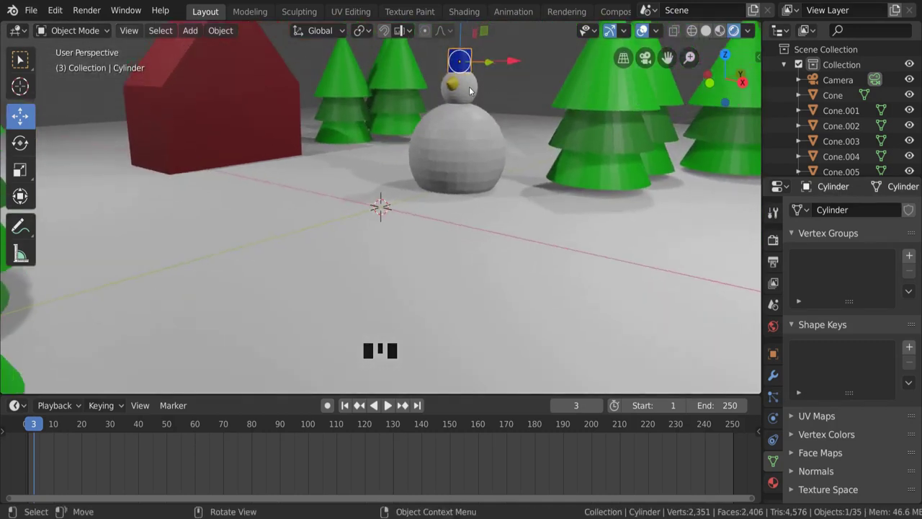
{"action": "key", "text": "b"}
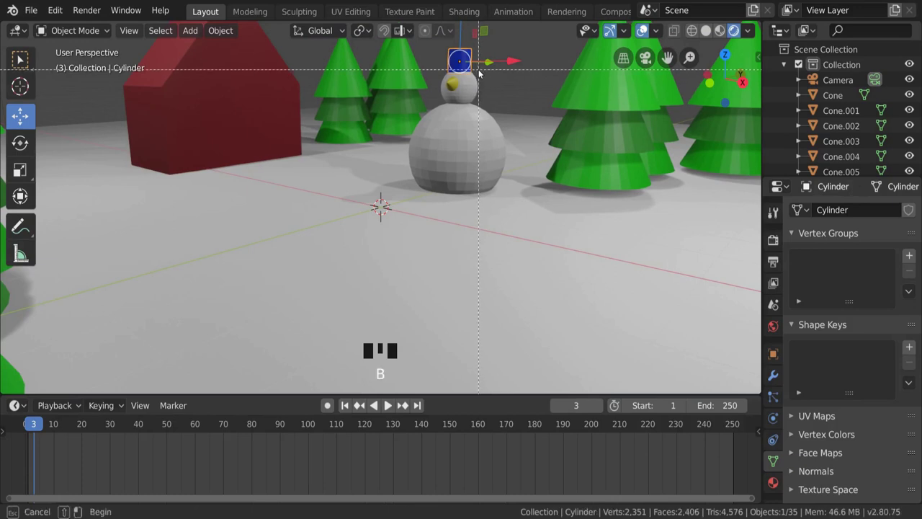
{"action": "left_click_drag", "start_coordinate": [502, 41], "coordinate": [441, 97]}
Select the snowman's head, hat and nose together, leaving out the body
{"action": "left_click", "coordinate": [463, 88]}
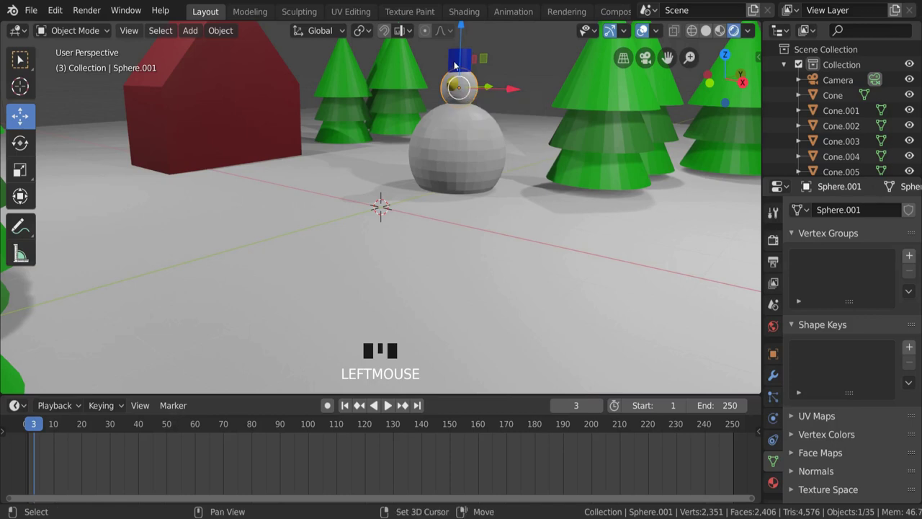
{"action": "left_click", "coordinate": [453, 59], "text": "shift"}
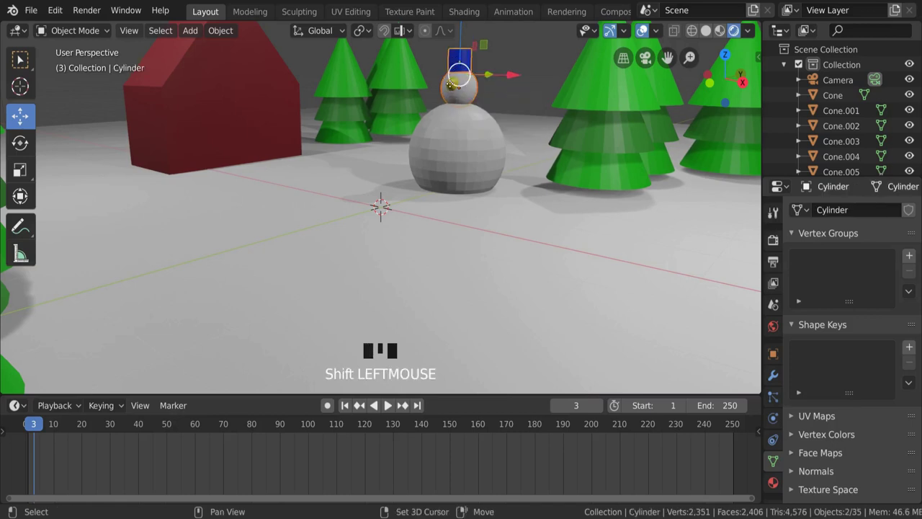
{"action": "left_click", "coordinate": [452, 90], "text": "shift"}
{"action": "left_click", "coordinate": [453, 90], "text": "shift"}
{"action": "left_click_drag", "start_coordinate": [720, 75], "coordinate": [496, 84]}
{"action": "left_click", "coordinate": [482, 77], "text": "shift"}
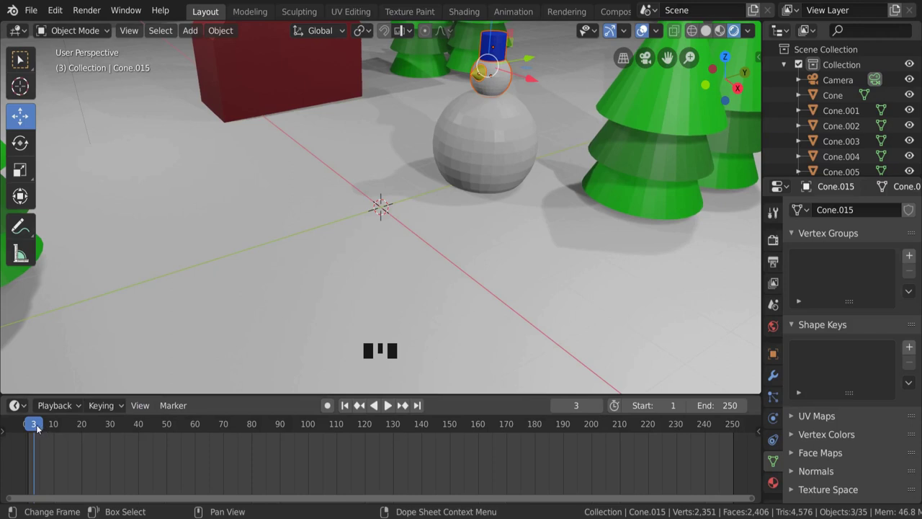
Insert a LocRotScale keyframe for the head, hat and nose at frame 47, the moment of the snowball's impact
{"action": "left_click_drag", "start_coordinate": [36, 428], "coordinate": [159, 427]}
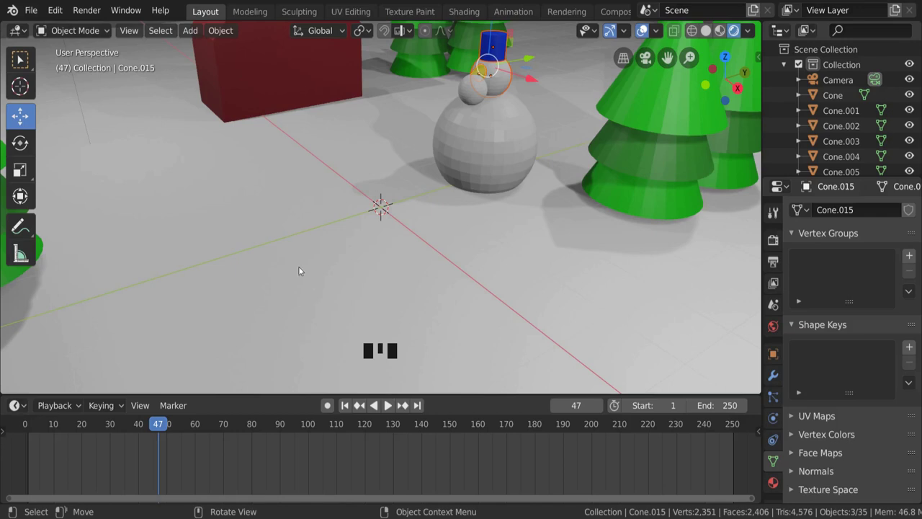
{"action": "key", "text": "i"}
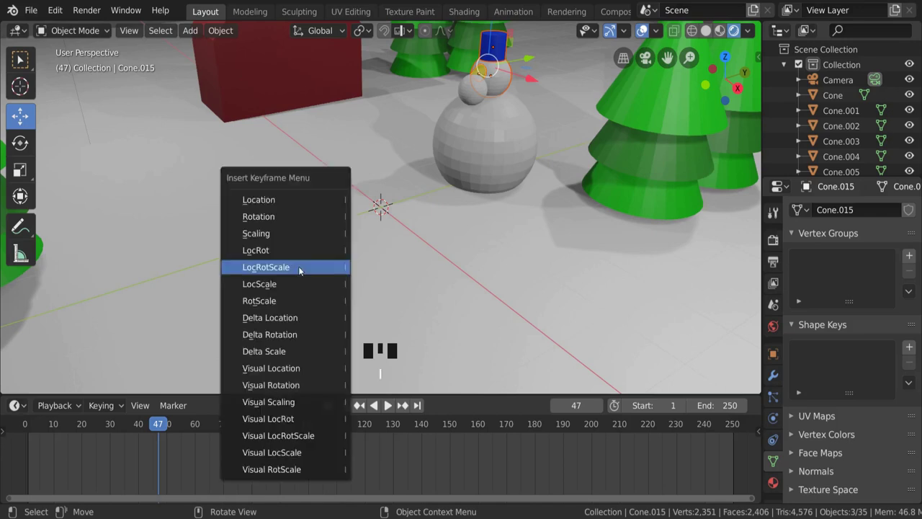
{"action": "left_click", "coordinate": [254, 268]}
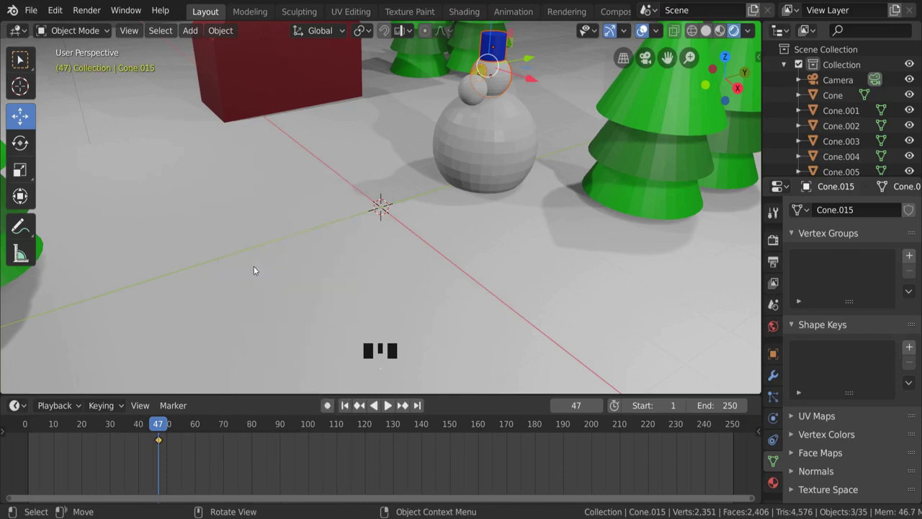
{"action": "left_click_drag", "start_coordinate": [26, 426], "coordinate": [159, 431]}
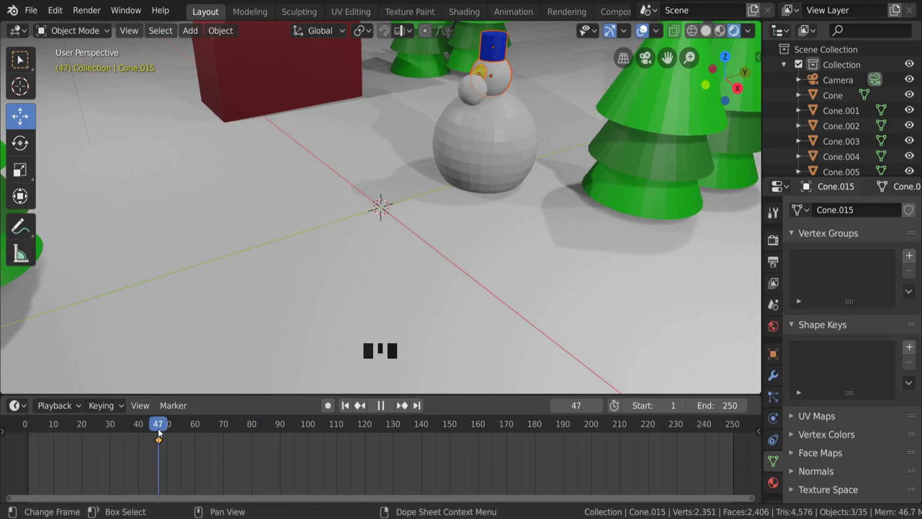
At frame 58, move the head, hat and nose off the body, rotate them nearly upside down, and insert a LocRotScale keyframe
{"action": "left_click_drag", "start_coordinate": [159, 431], "coordinate": [189, 430]}
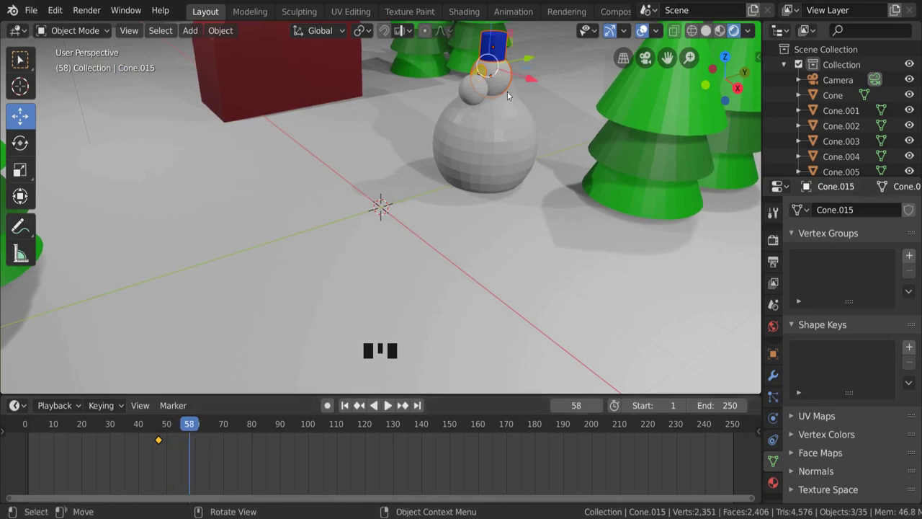
{"action": "left_click_drag", "start_coordinate": [723, 81], "coordinate": [559, 118]}
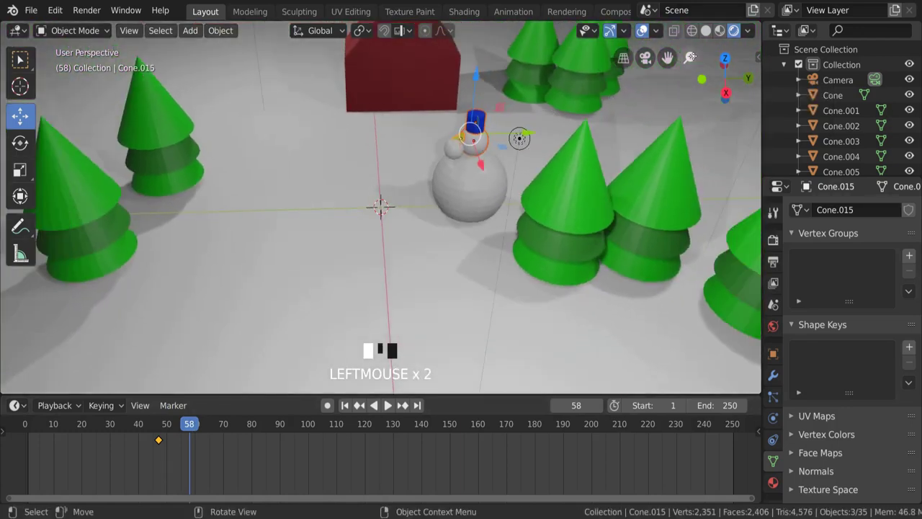
{"action": "left_click_drag", "start_coordinate": [528, 134], "coordinate": [605, 137]}
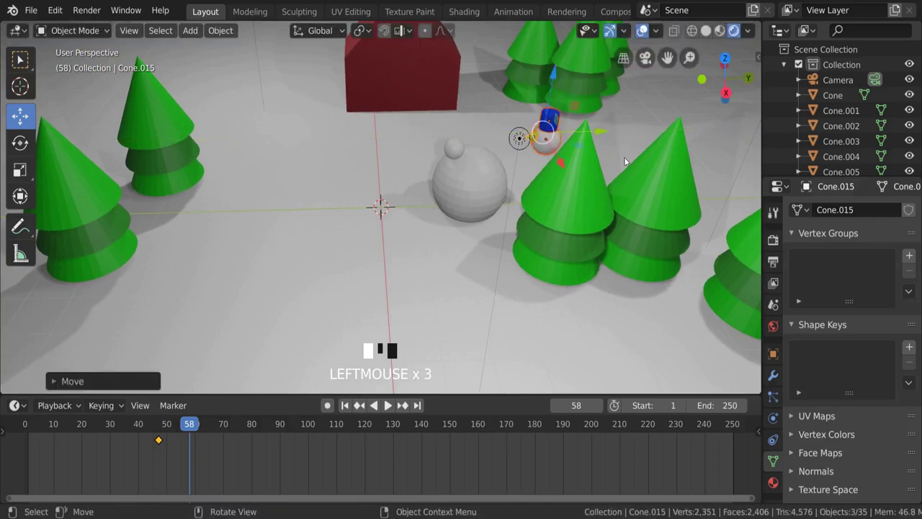
{"action": "key", "text": "r"}
{"action": "left_click", "coordinate": [461, 143]}
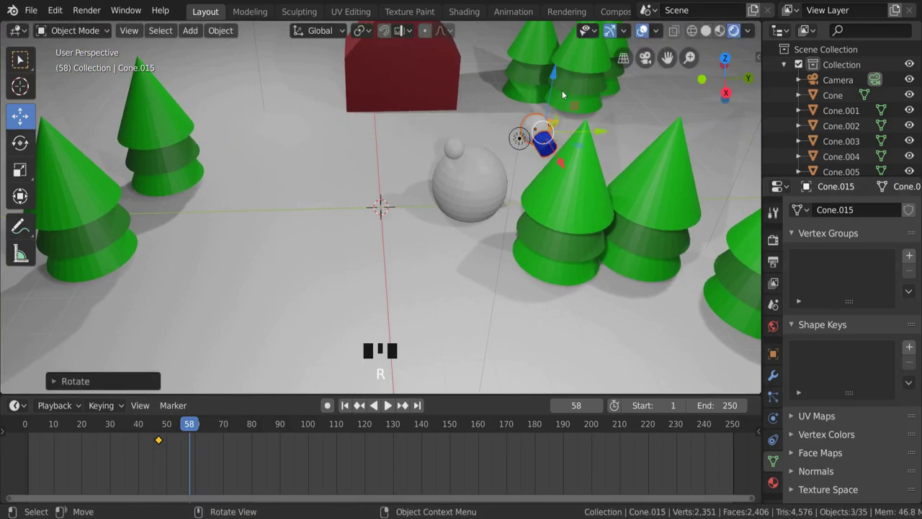
{"action": "left_click_drag", "start_coordinate": [603, 132], "coordinate": [495, 148]}
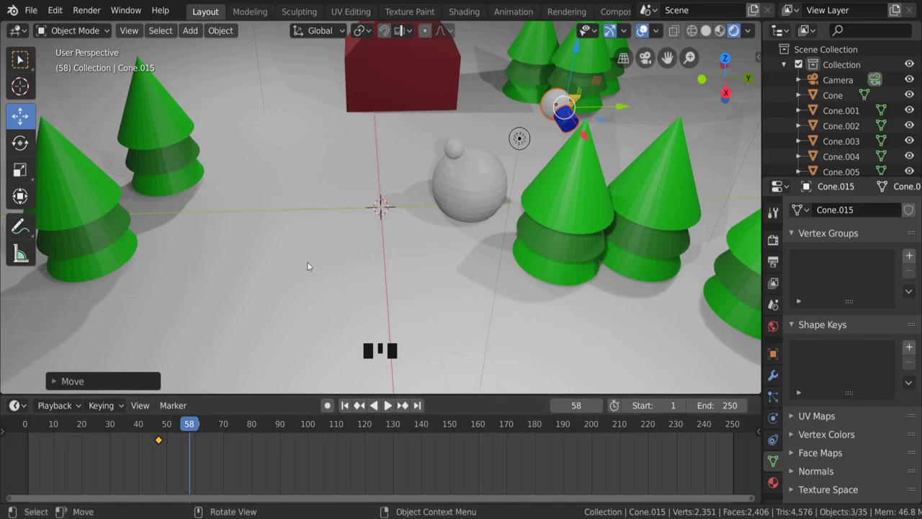
{"action": "key", "text": "i"}
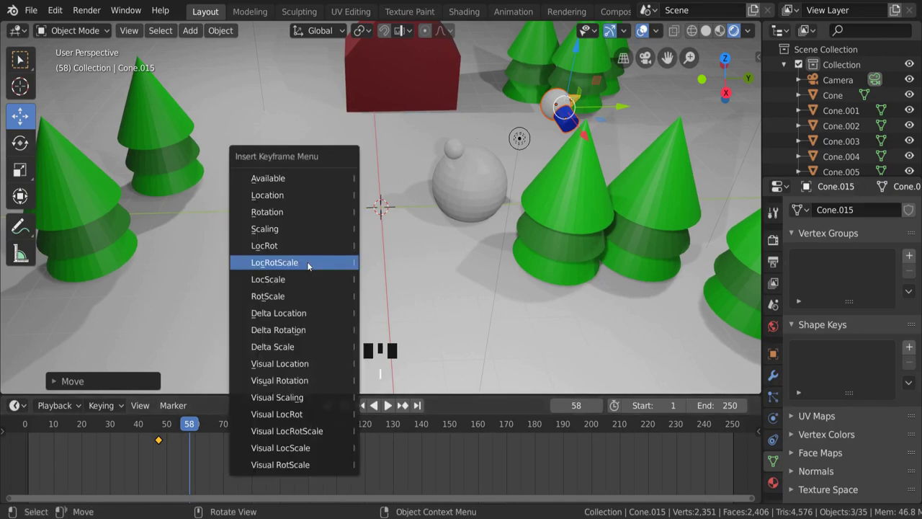
{"action": "left_click", "coordinate": [307, 266]}
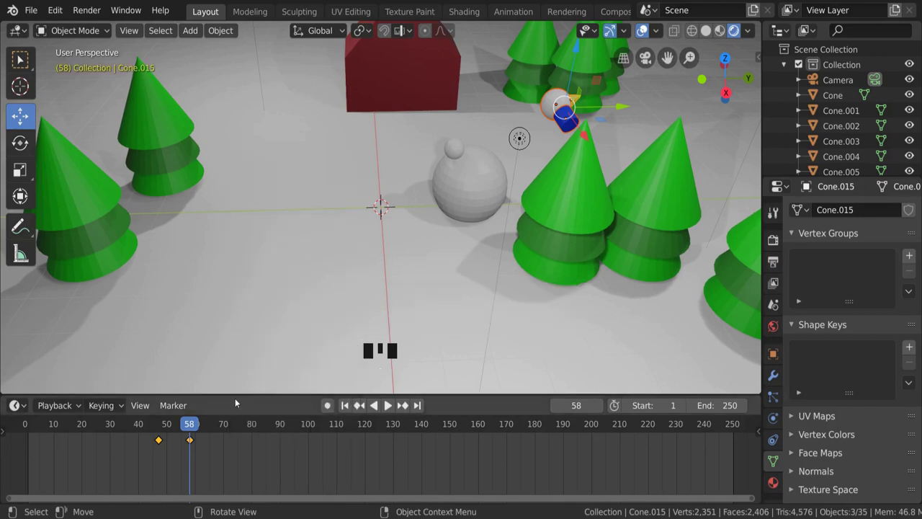
Play the animation from the start to check the snowball hit and the head flying off
{"action": "left_click_drag", "start_coordinate": [198, 427], "coordinate": [29, 434]}
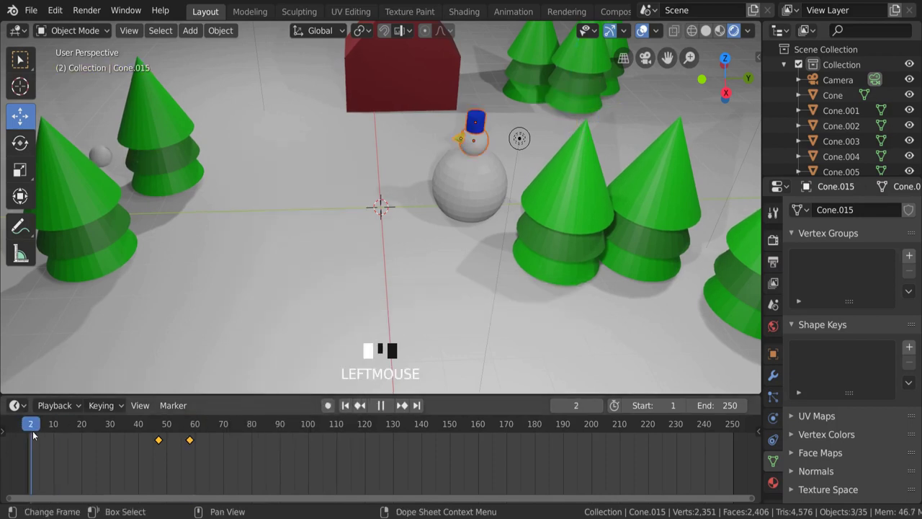
{"action": "key", "text": "space"}
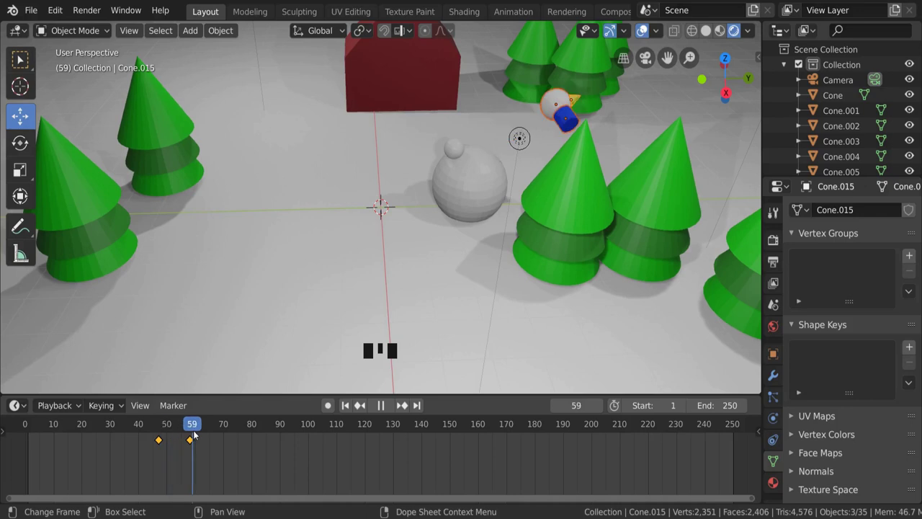
{"action": "left_click_drag", "start_coordinate": [215, 432], "coordinate": [25, 436]}
{"action": "key", "text": "space"}
{"action": "left_click", "coordinate": [387, 405]}
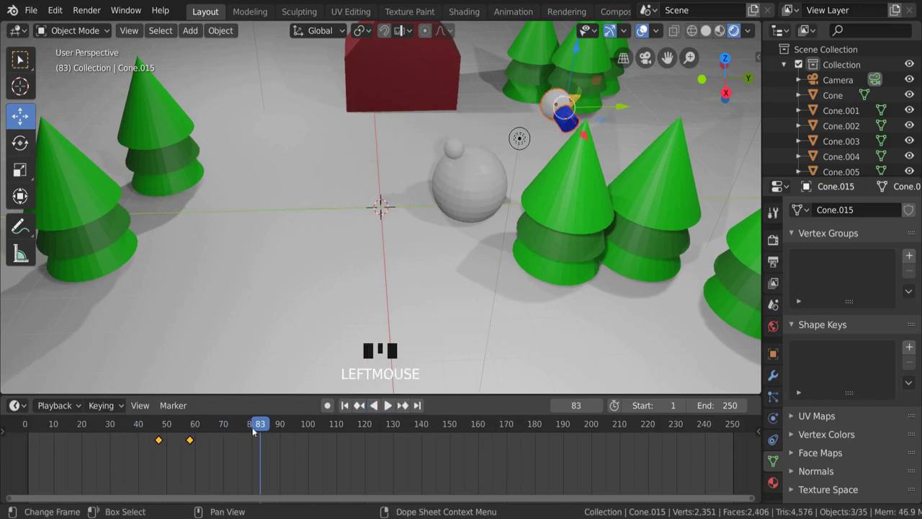
Replay the animation from before the impact and scrub through it to check the head's motion between its two keyframes
{"action": "left_click", "coordinate": [166, 425]}
{"action": "left_click_drag", "start_coordinate": [166, 425], "coordinate": [65, 425]}
{"action": "left_click", "coordinate": [65, 425]}
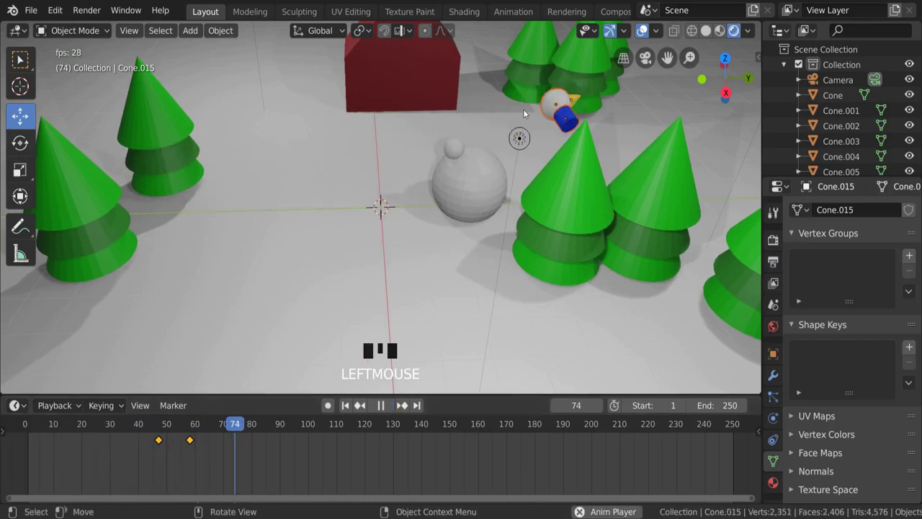
{"action": "left_click", "coordinate": [112, 426]}
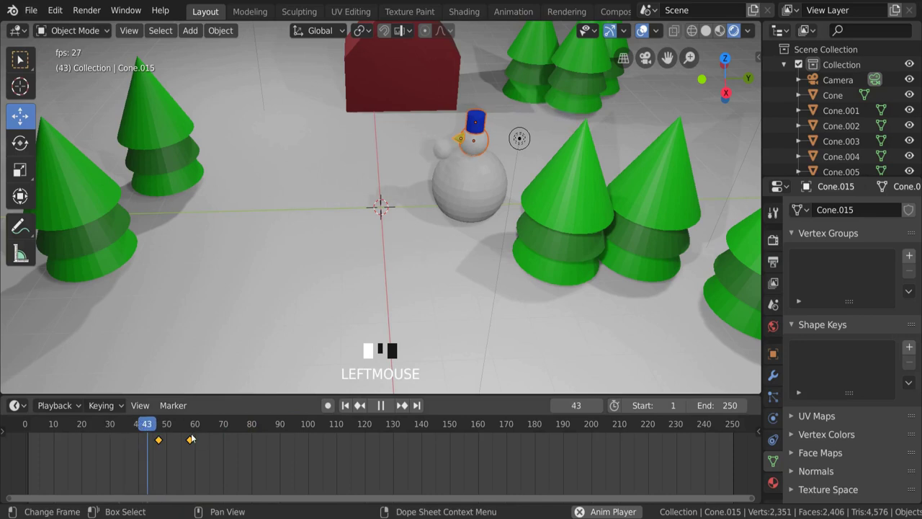
{"action": "left_click", "coordinate": [248, 428]}
{"action": "left_click", "coordinate": [193, 441]}
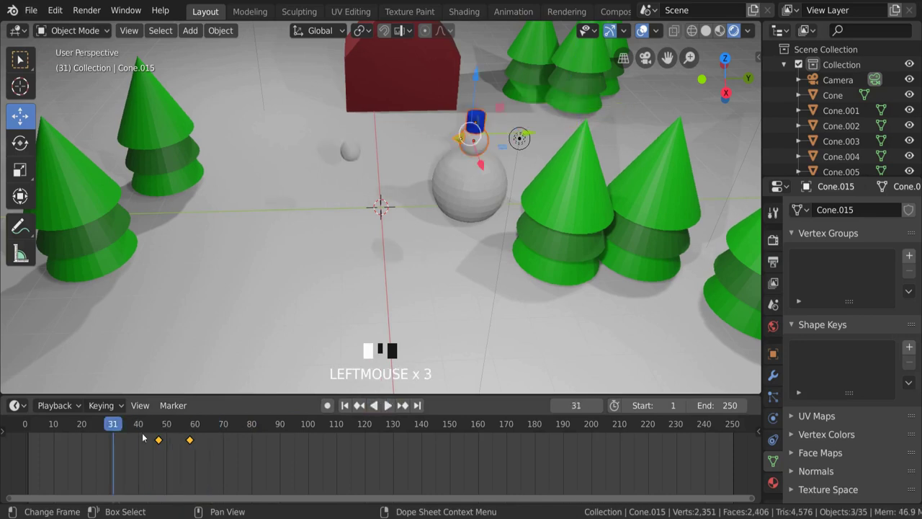
Move the head, hat and nose's second keyframe out to about frame 92 and play the animation to check the slower motion
{"action": "left_click", "coordinate": [191, 441]}
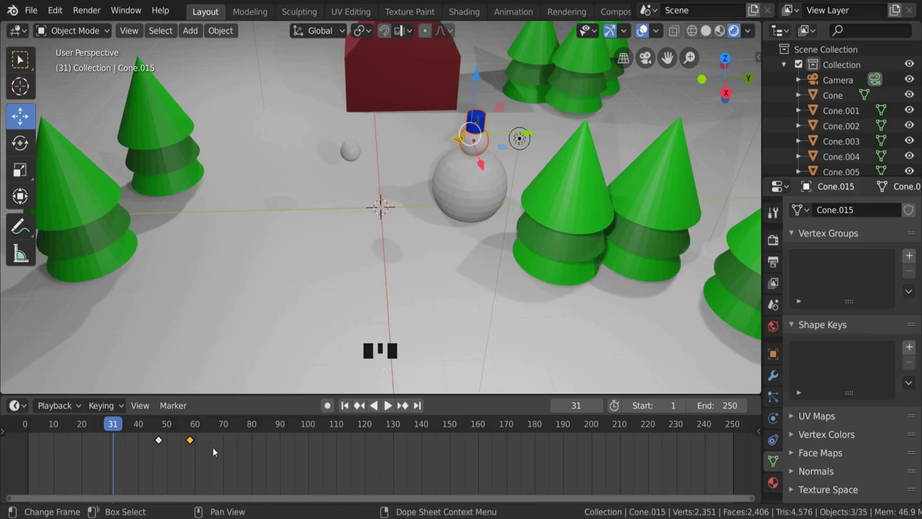
{"action": "key", "text": "g"}
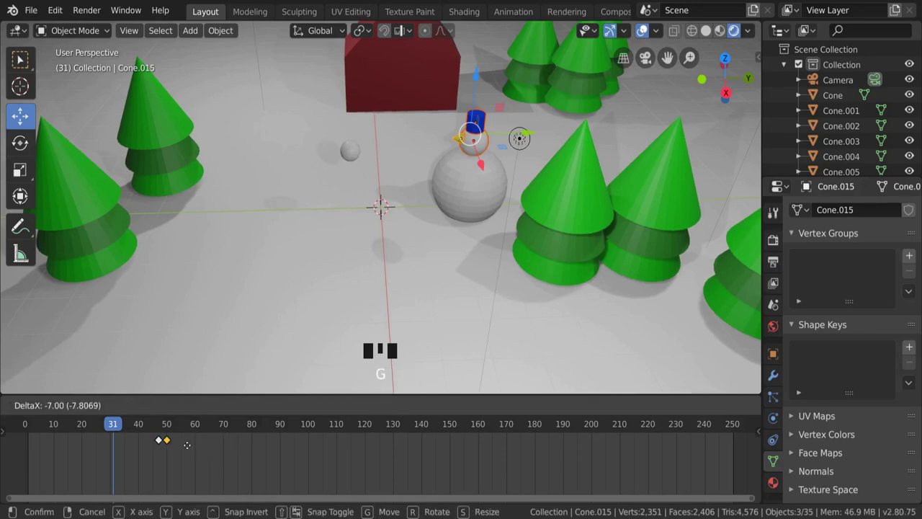
{"action": "left_click", "coordinate": [306, 448]}
{"action": "left_click", "coordinate": [382, 405]}
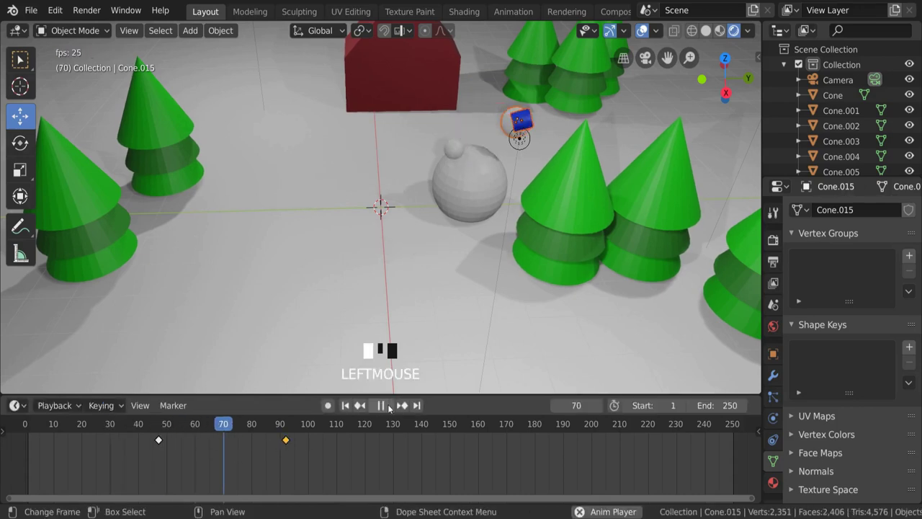
{"action": "left_click", "coordinate": [383, 406]}
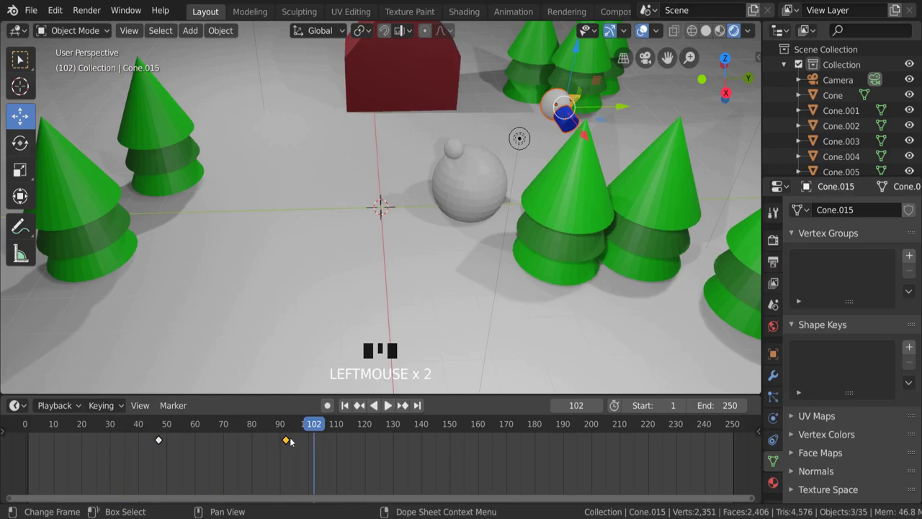
Move the second keyframe back to about frame 51 and play the animation from frame 30 to check the faster motion
{"action": "key", "text": "g"}
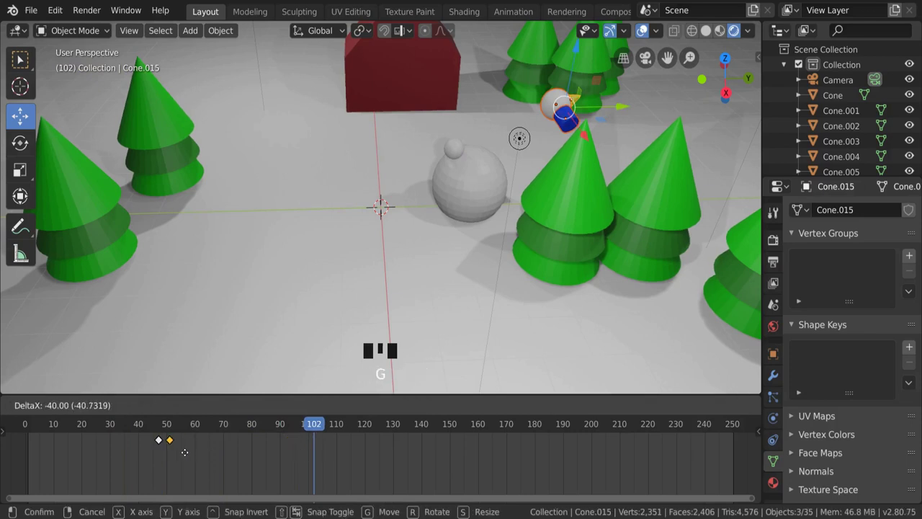
{"action": "left_click", "coordinate": [184, 453]}
{"action": "left_click", "coordinate": [135, 425]}
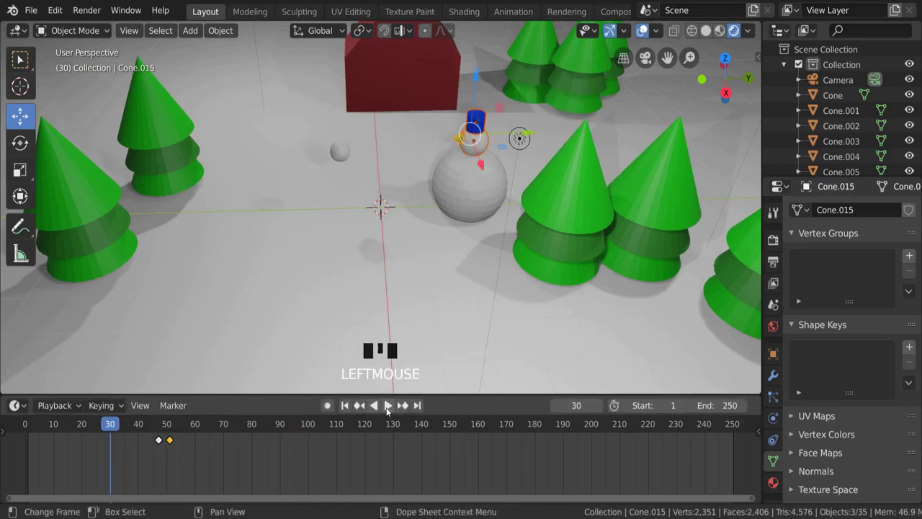
{"action": "left_click", "coordinate": [387, 405]}
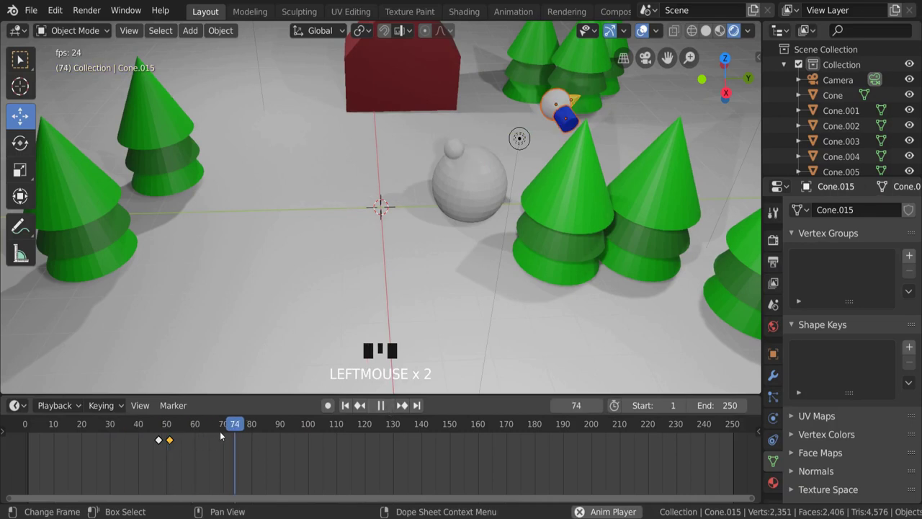
Move the second keyframe of the head, hat and nose to about frame 56
{"action": "left_click", "coordinate": [168, 439]}
{"action": "key", "text": "g"}
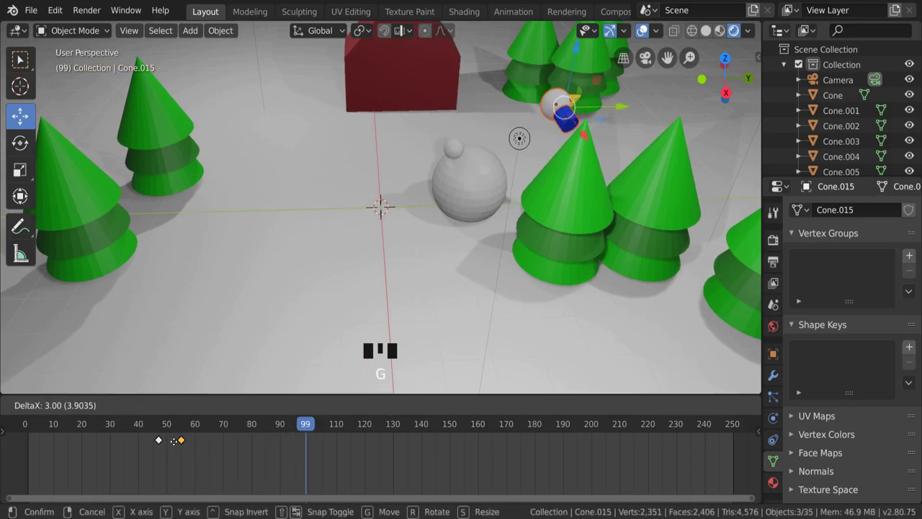
{"action": "left_click", "coordinate": [176, 440]}
Scrub the timeline to frame 54, select the head's second keyframe, and bring up the options for deleting it
{"action": "left_click", "coordinate": [159, 440]}
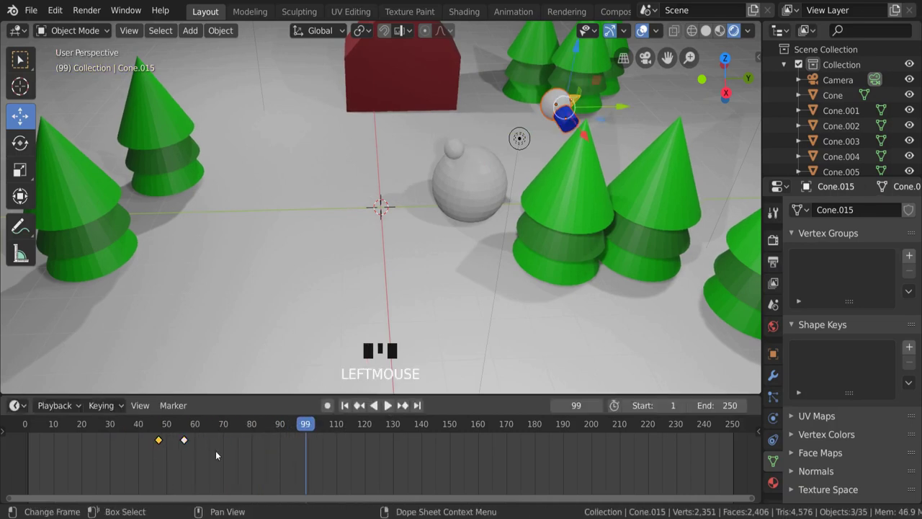
{"action": "left_click_drag", "start_coordinate": [274, 427], "coordinate": [117, 427]}
{"action": "left_click", "coordinate": [158, 441]}
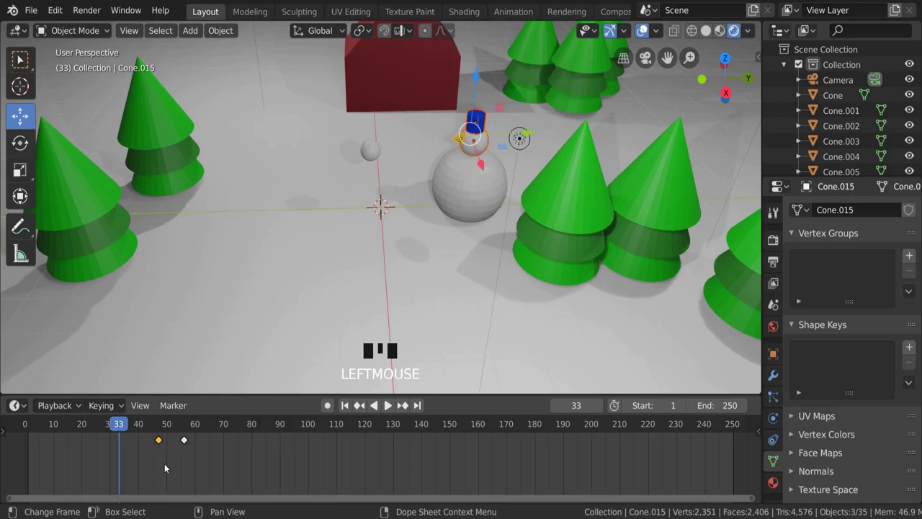
{"action": "left_click", "coordinate": [185, 440]}
{"action": "left_click_drag", "start_coordinate": [138, 427], "coordinate": [178, 436]}
{"action": "left_click", "coordinate": [215, 466]}
{"action": "key", "text": "x"}
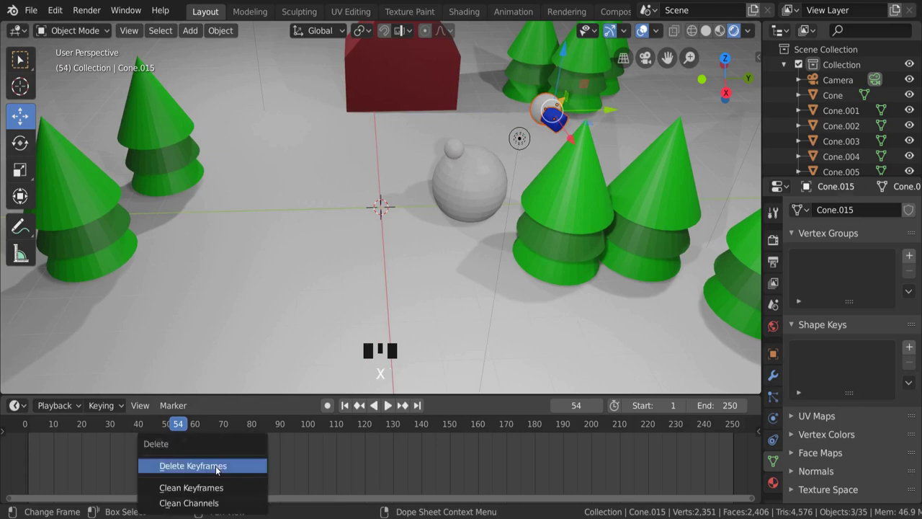